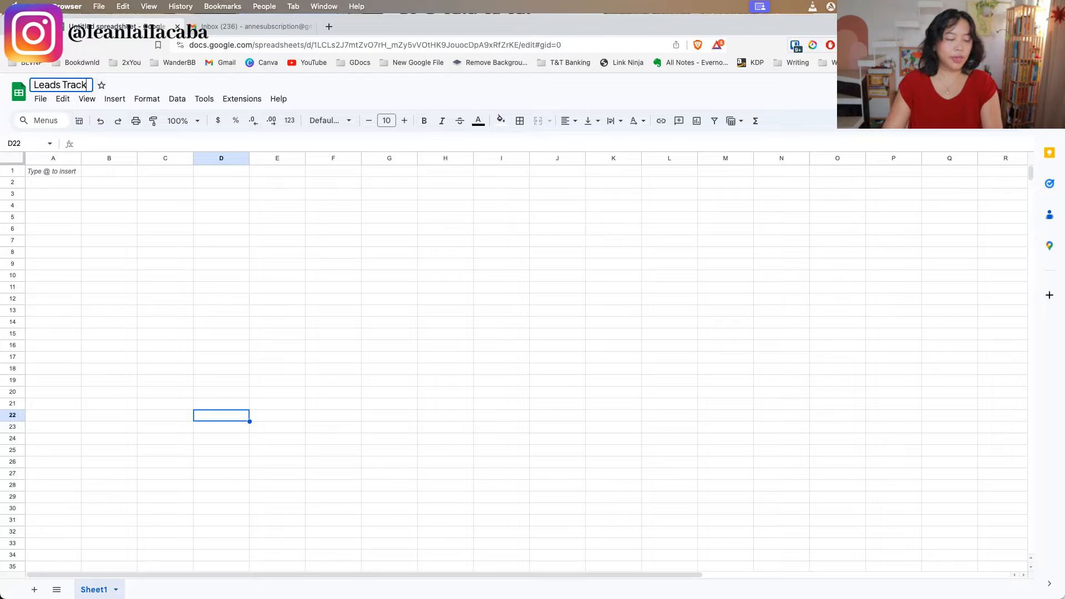
Enter the headers "Name" in A1 and "Email/Mode Of Contact" in B1, and widen column B to fit its text
click(44, 171)
text(Name)
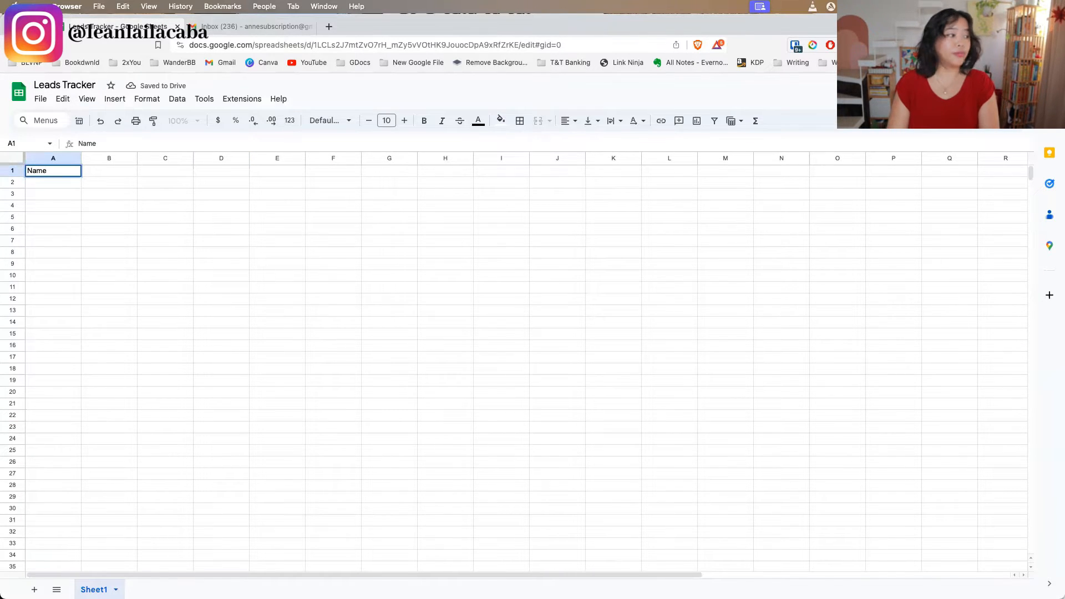
key(Tab)
text(Email)
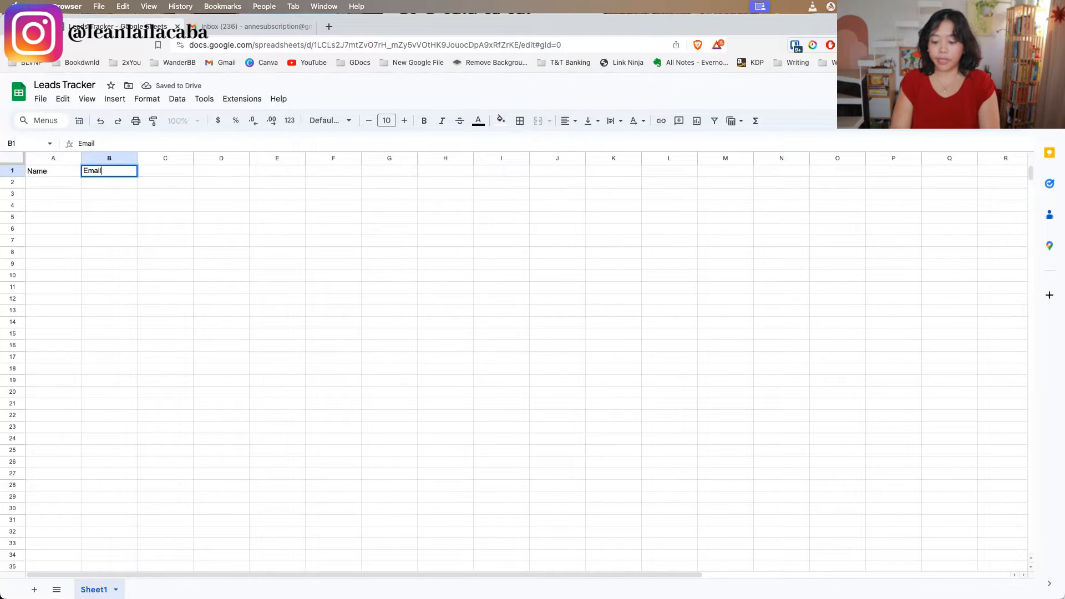
text(/Mode Of Con)
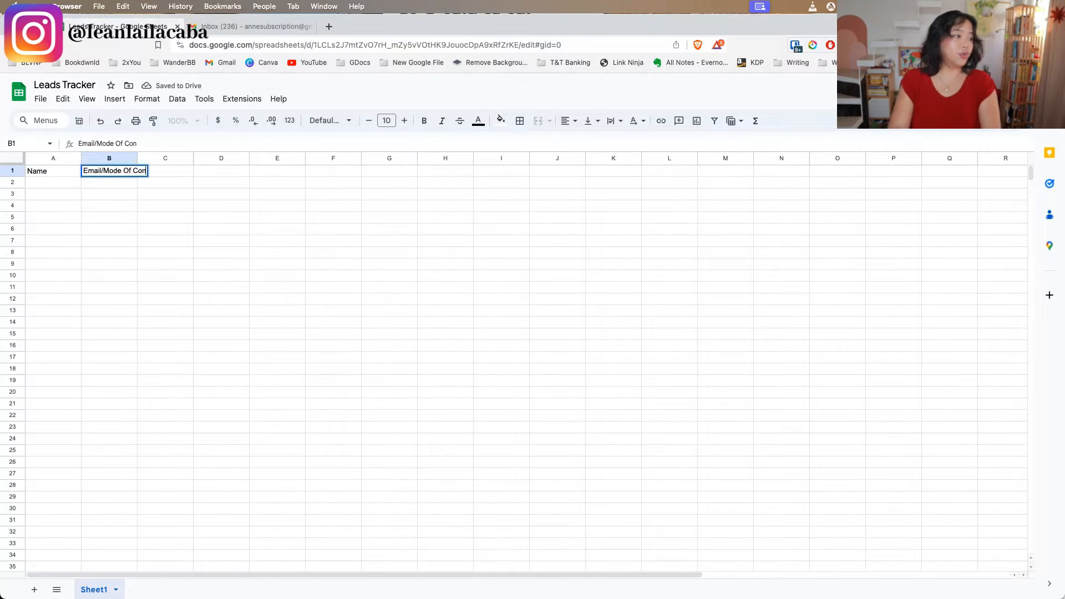
text(tac)
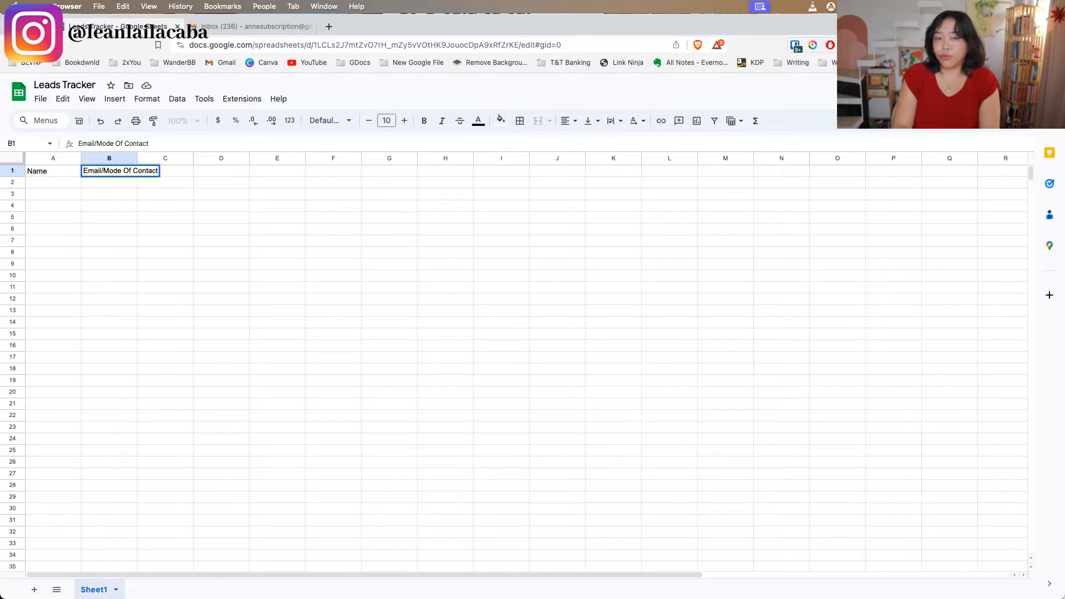
text(t)
click(106, 221)
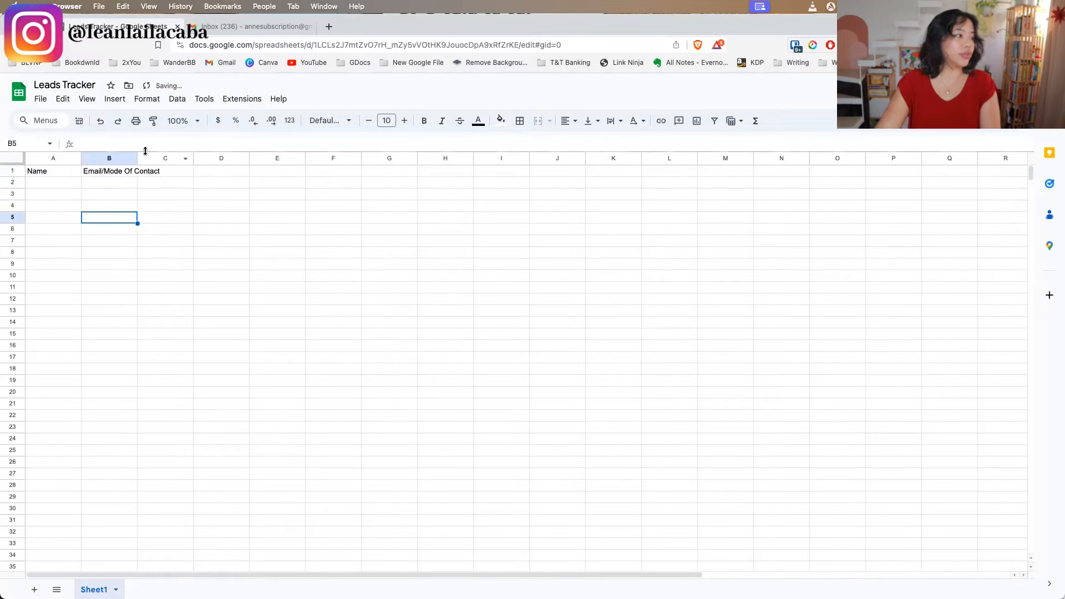
drag(137, 158, 165, 158)
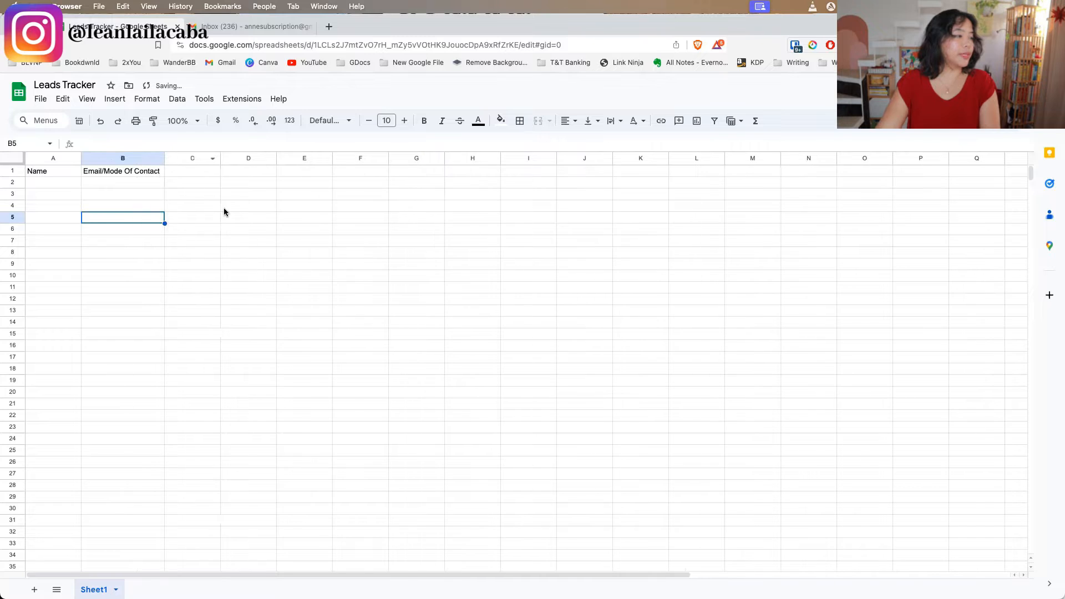
Enter the headers "Date of first outreach" in C1 and "Follow up date" in D1
click(198, 172)
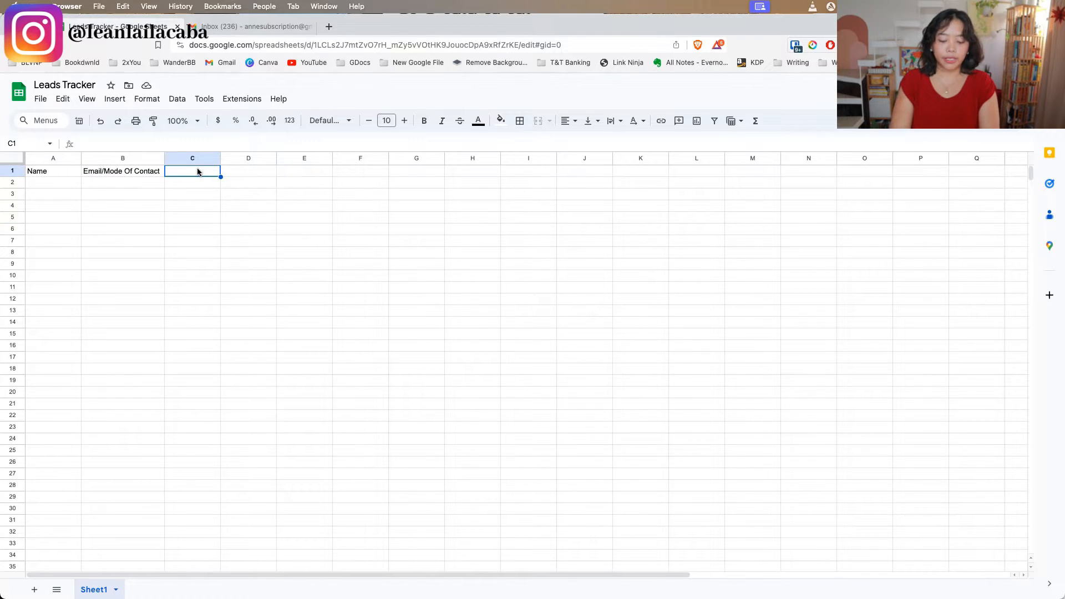
text(Date of first ou)
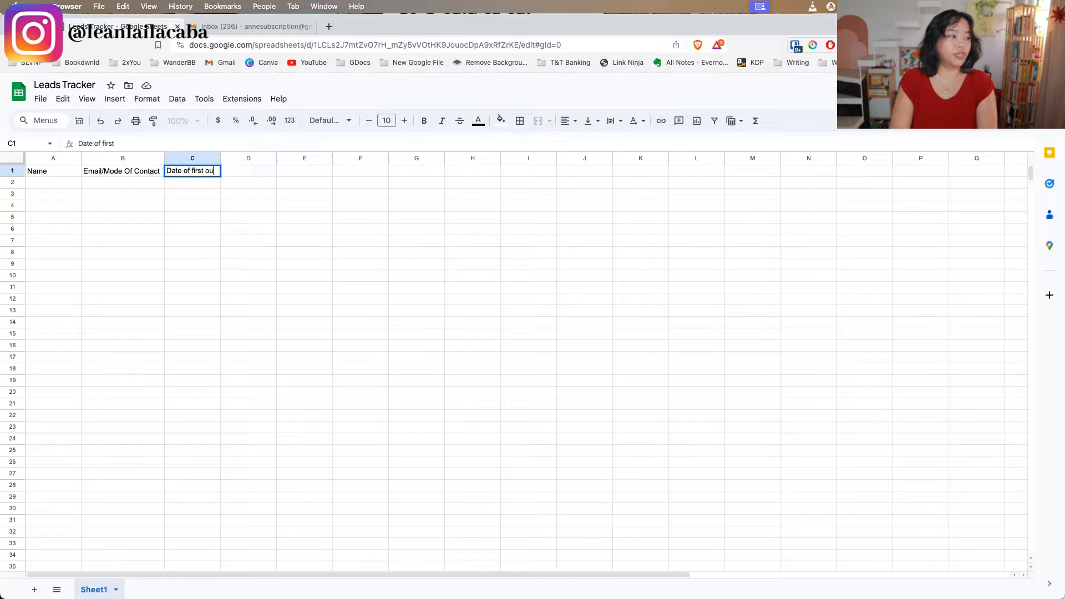
text(treach)
key(Tab)
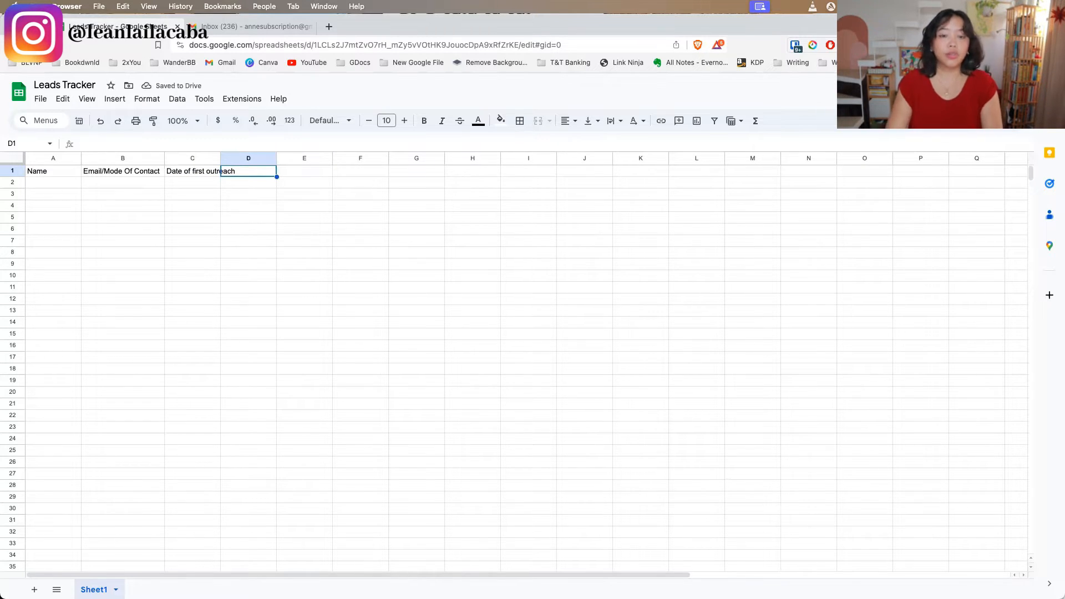
text(Follow up date)
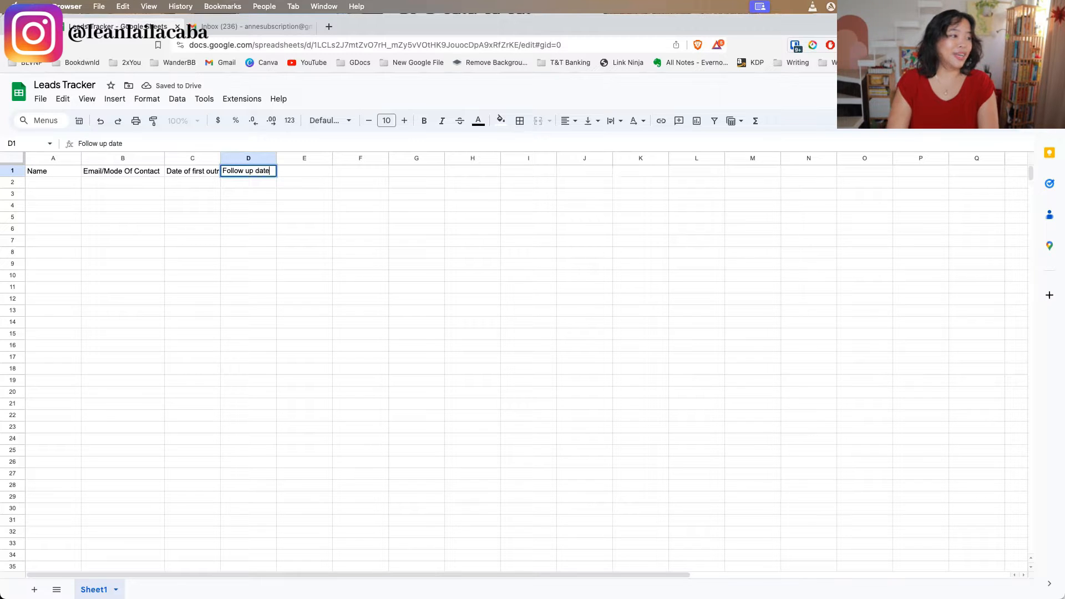
key(Return)
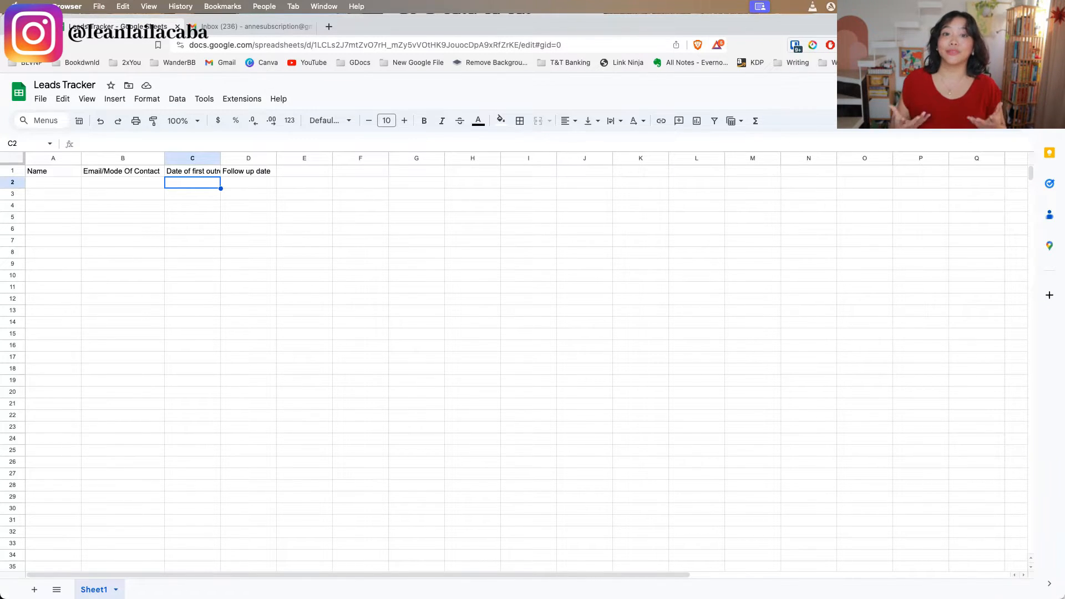
Add the header "Status" in cell E1
key(Right)
key(Right)
key(Up)
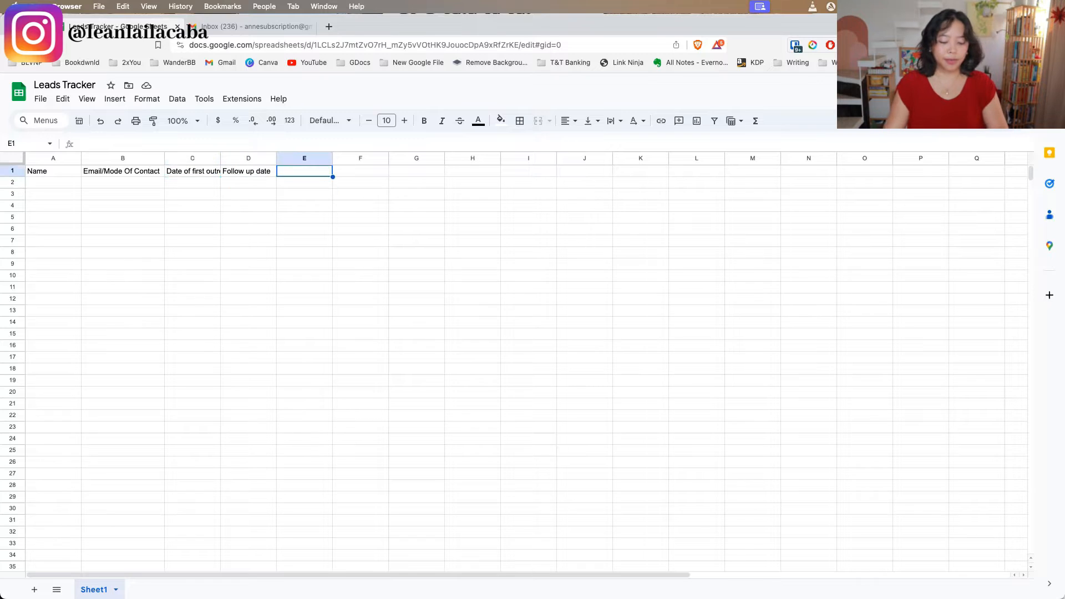
text(Status)
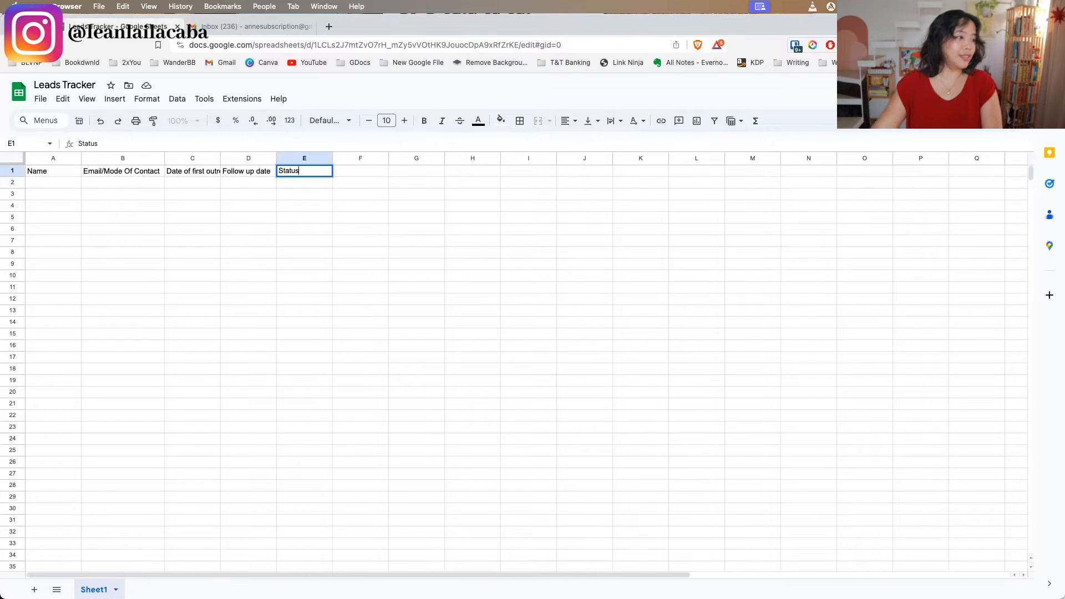
click(318, 187)
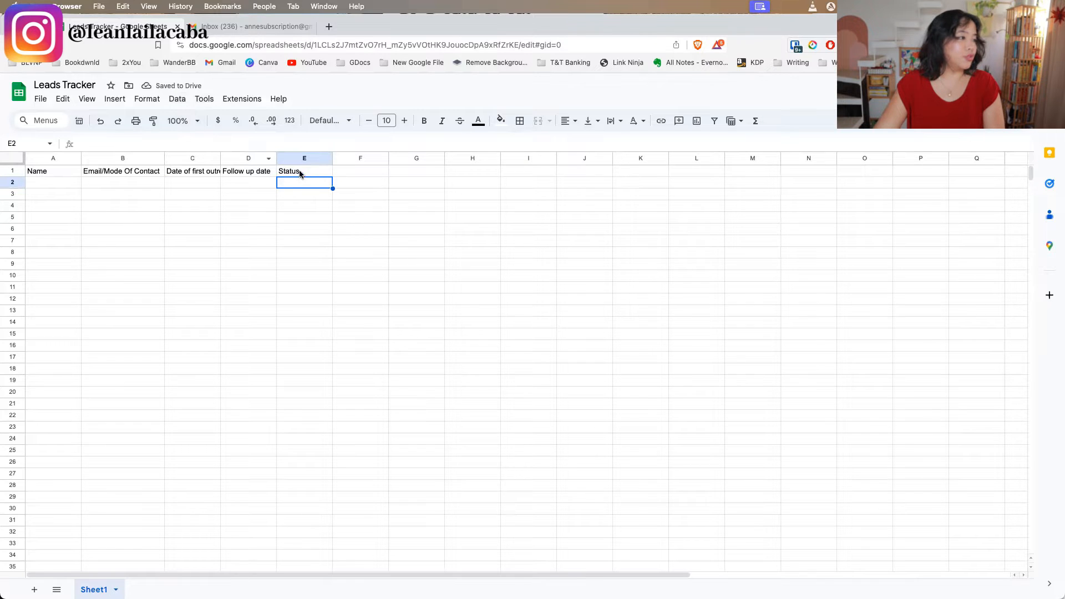
Add a dropdown data validation rule to the cells E2:E10 under the Status header
drag(302, 185, 307, 277)
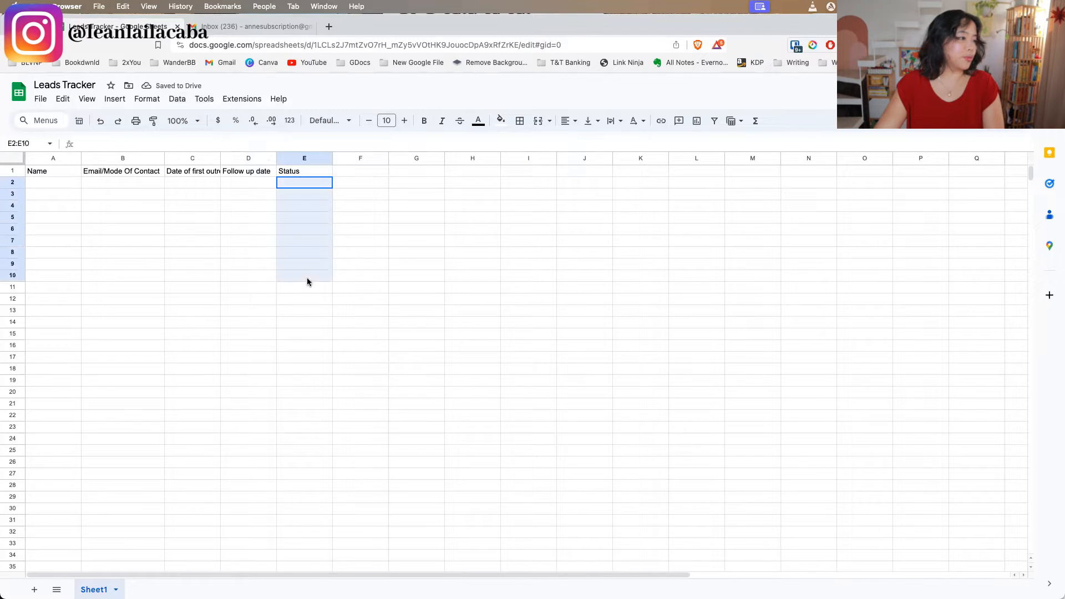
click(177, 98)
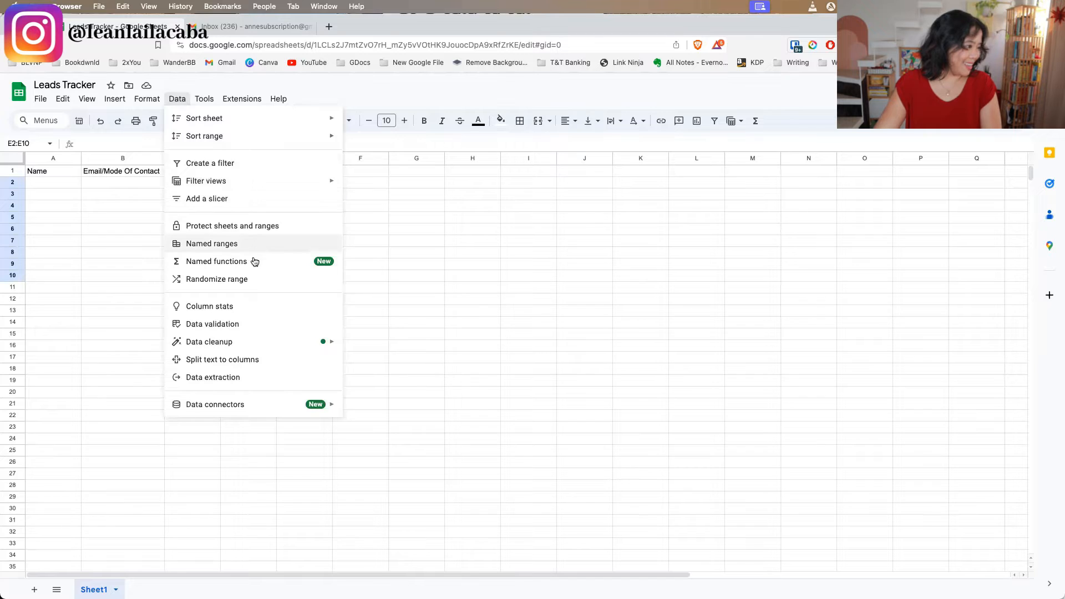
click(264, 324)
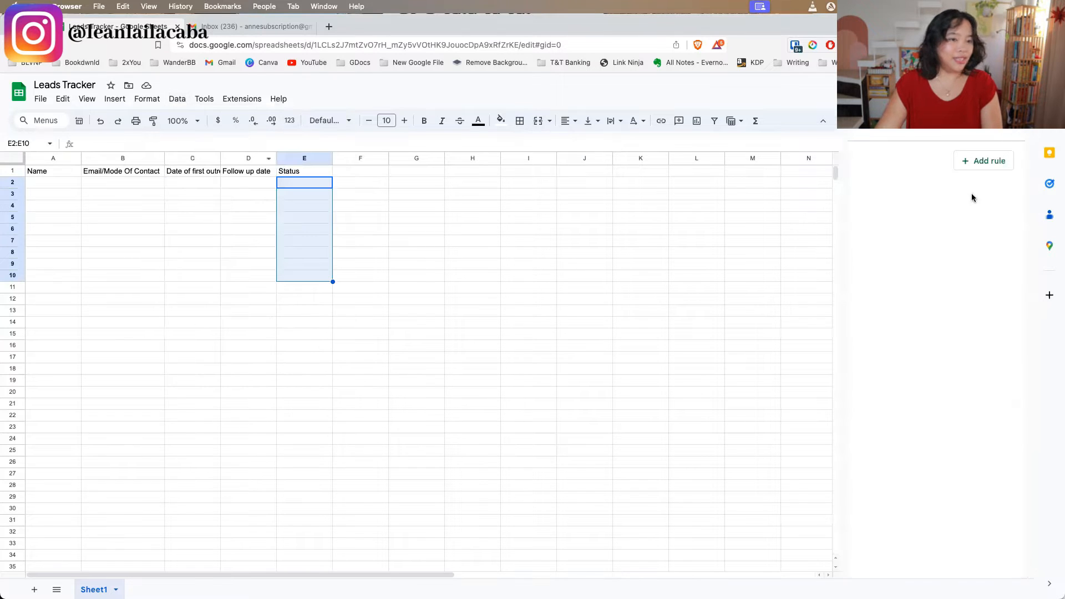
click(981, 161)
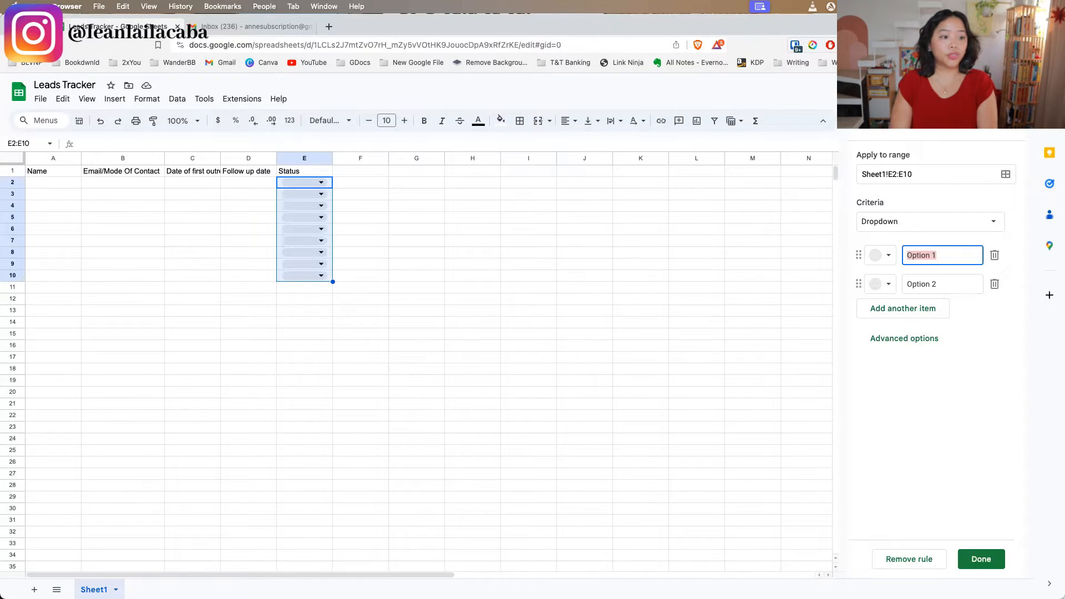
Name the first two dropdown options "To Reach Out" and "Sent Message 1"
text(To Reach Ou)
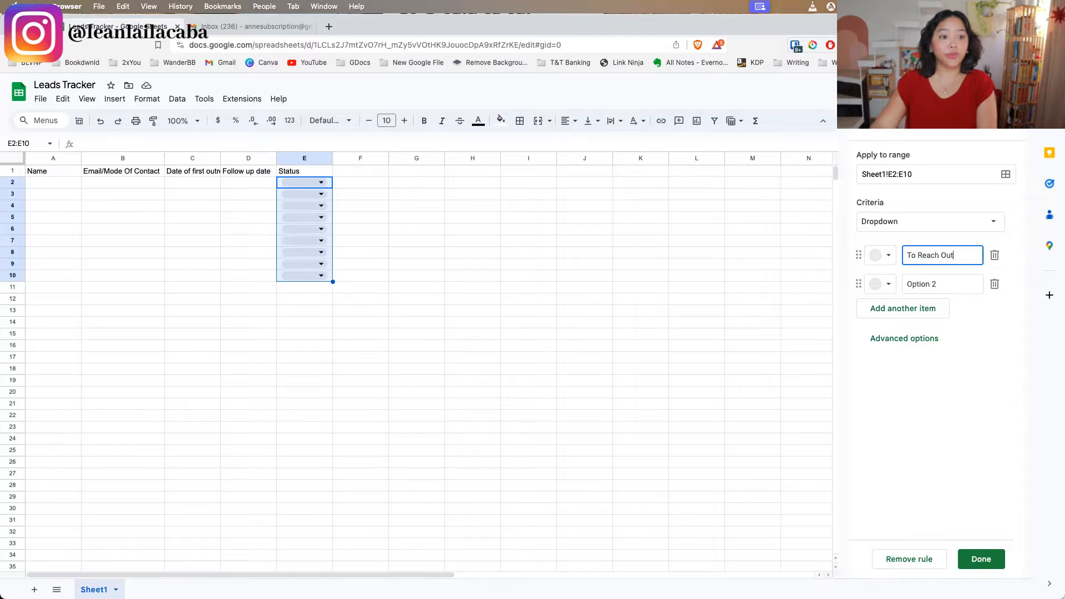
text(t)
click(958, 286)
text(Sen)
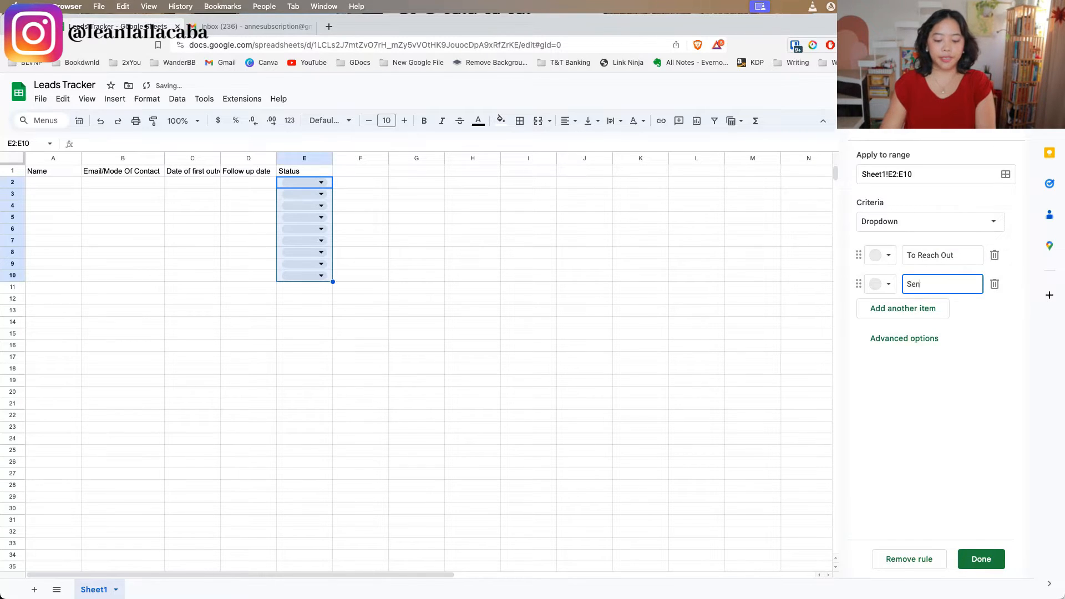
text(t Message 1)
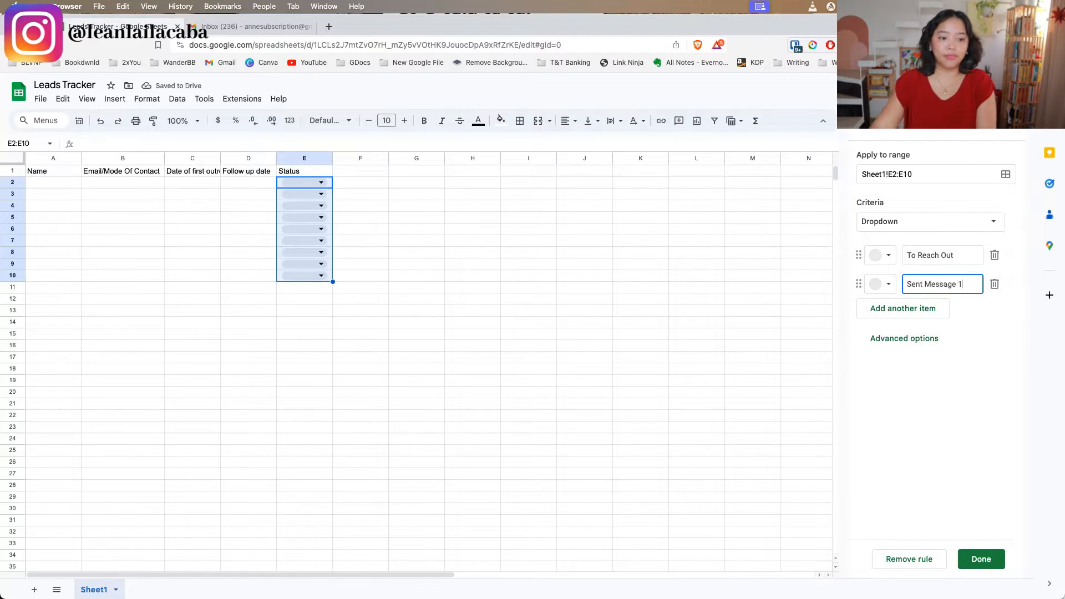
Add three more dropdown options named "For Follow Up", "Won" and "Lost"
click(926, 309)
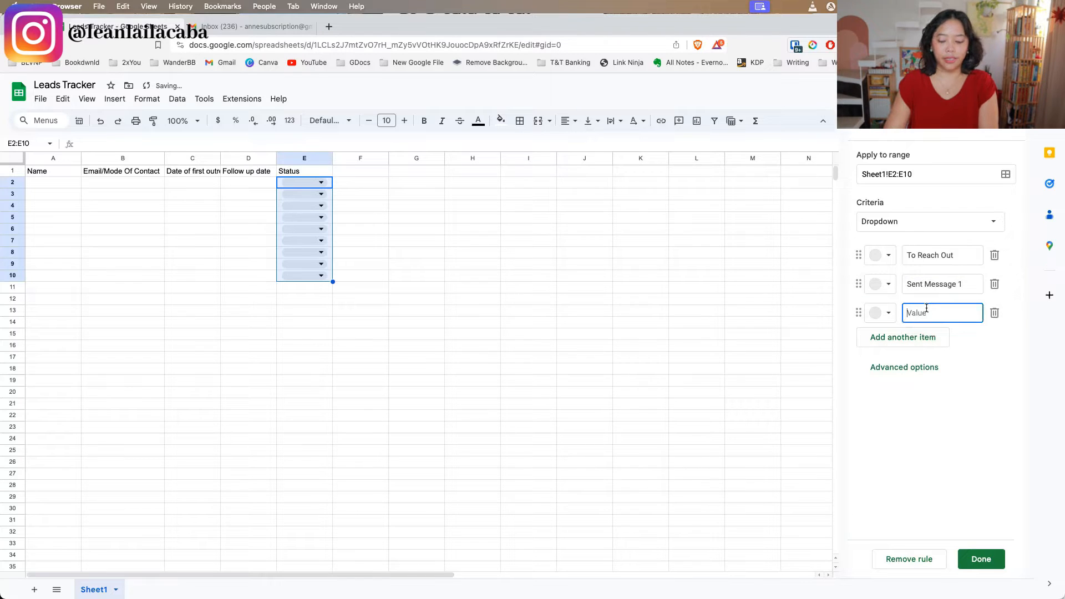
text(For Follow Up)
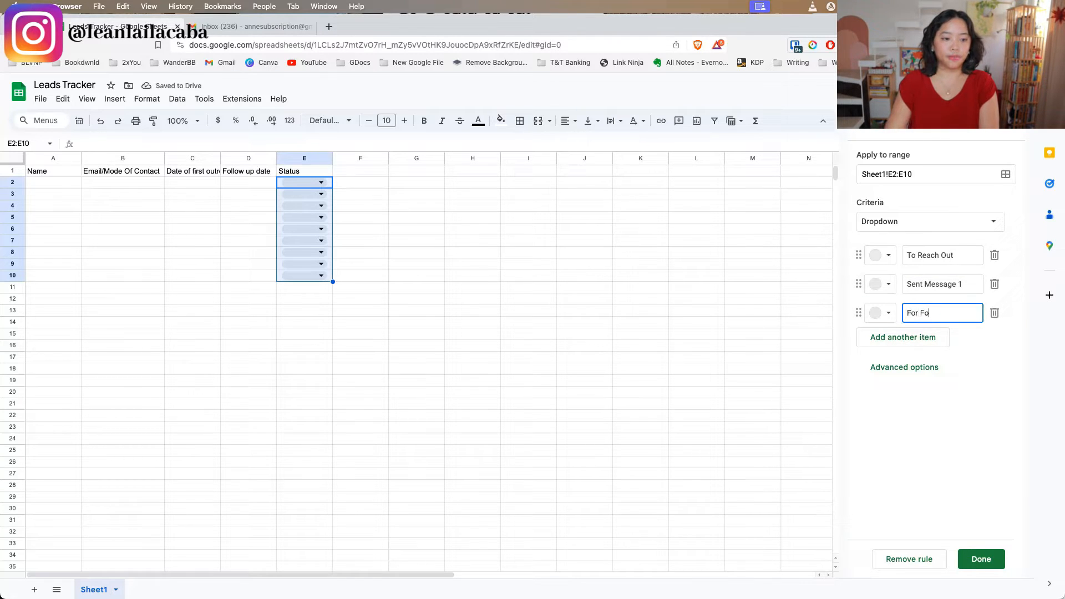
click(915, 336)
text(Won)
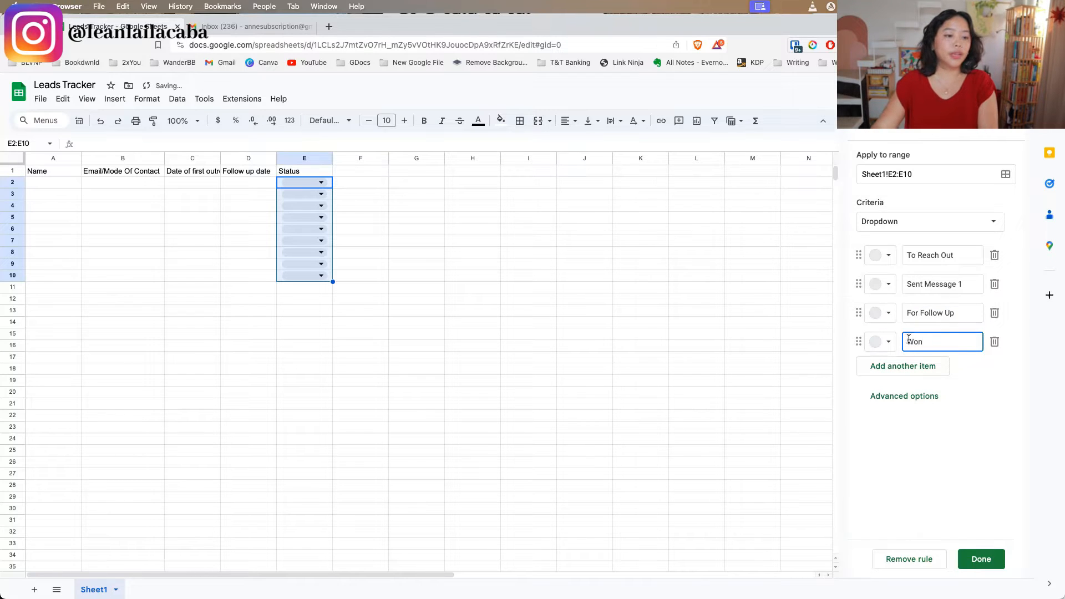
click(900, 365)
text(Lost)
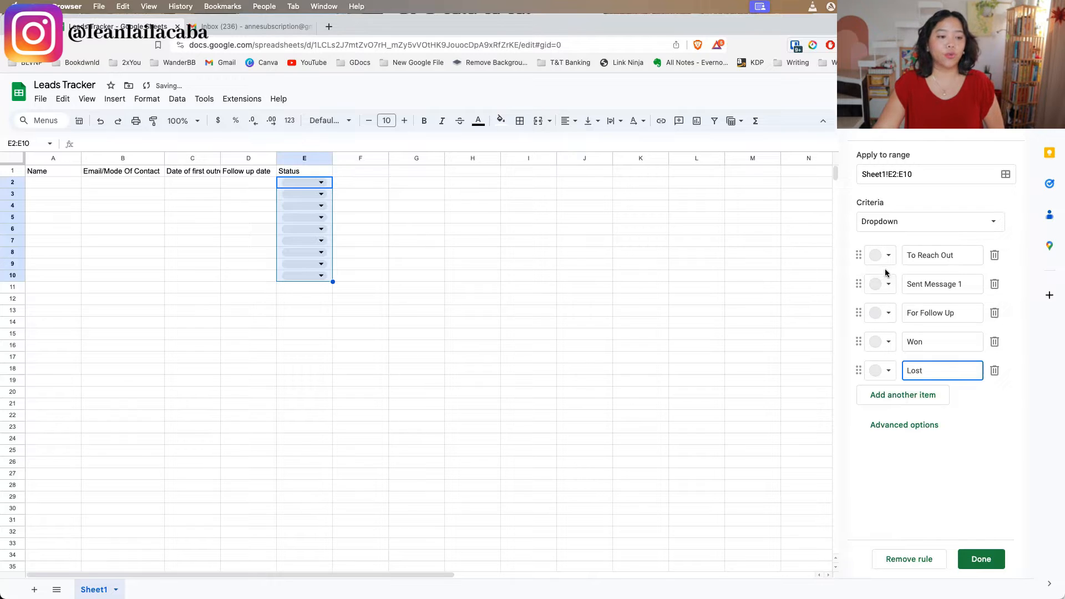
Colour the Won option dark green and the Lost option dark red
click(886, 343)
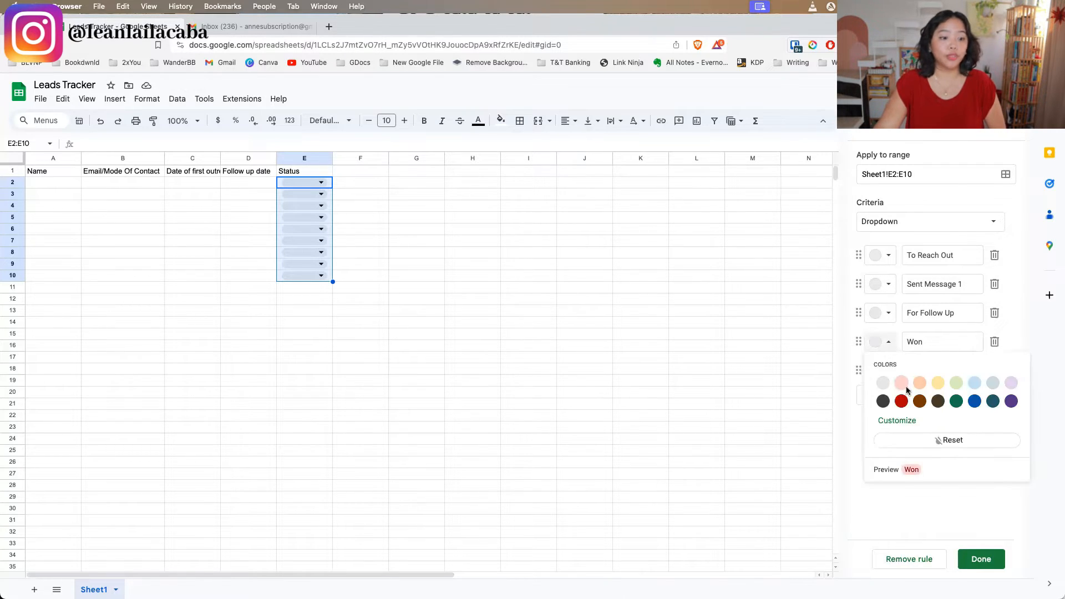
click(956, 401)
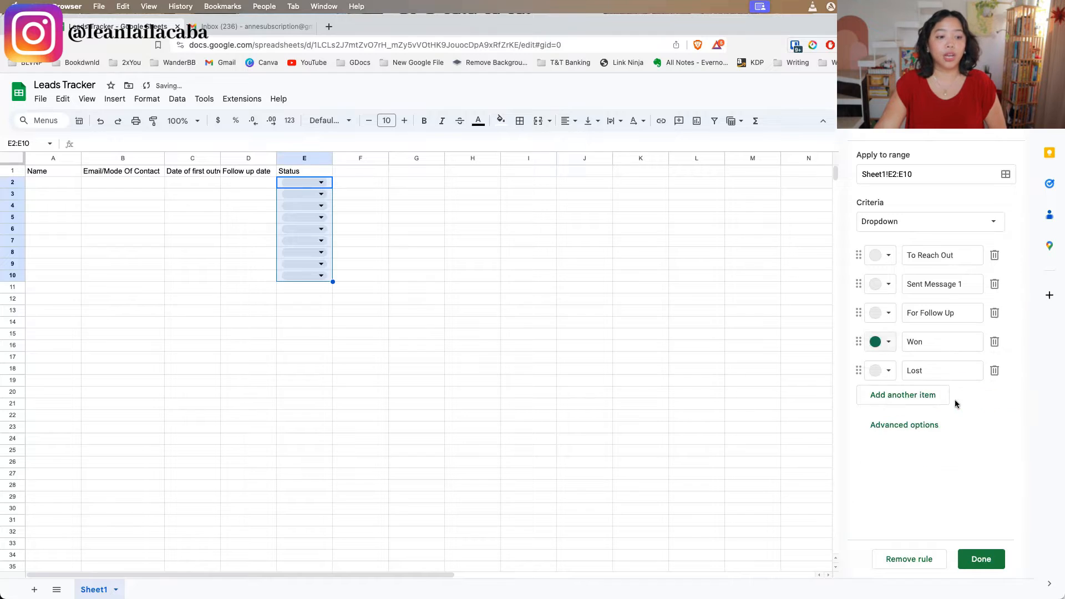
click(887, 371)
click(899, 433)
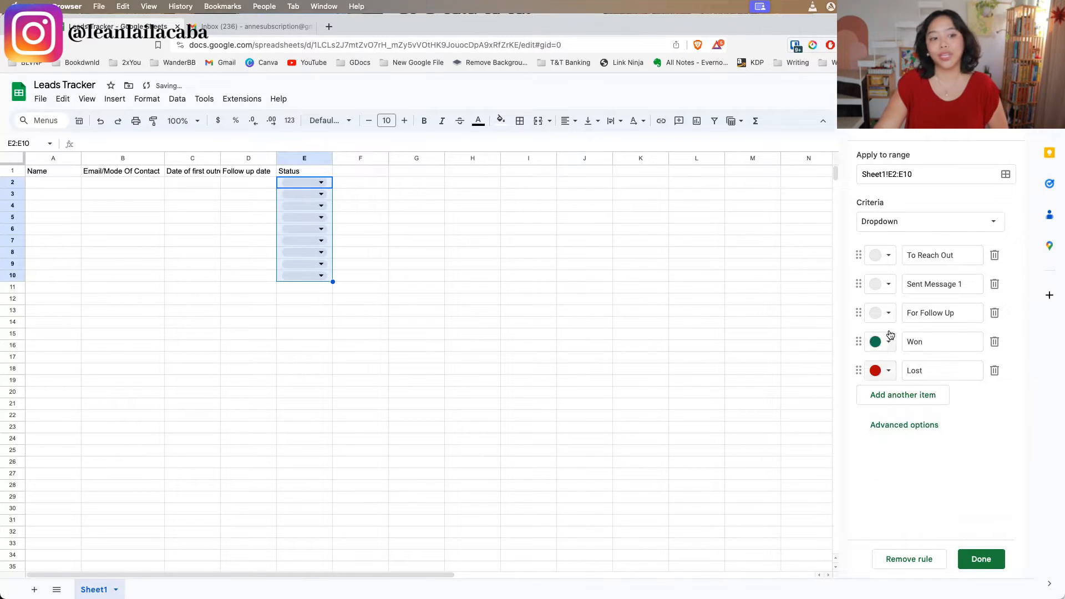
Colour the For Follow Up option light yellow, Sent Message 1 dark blue and To Reach Out dark grey
click(891, 314)
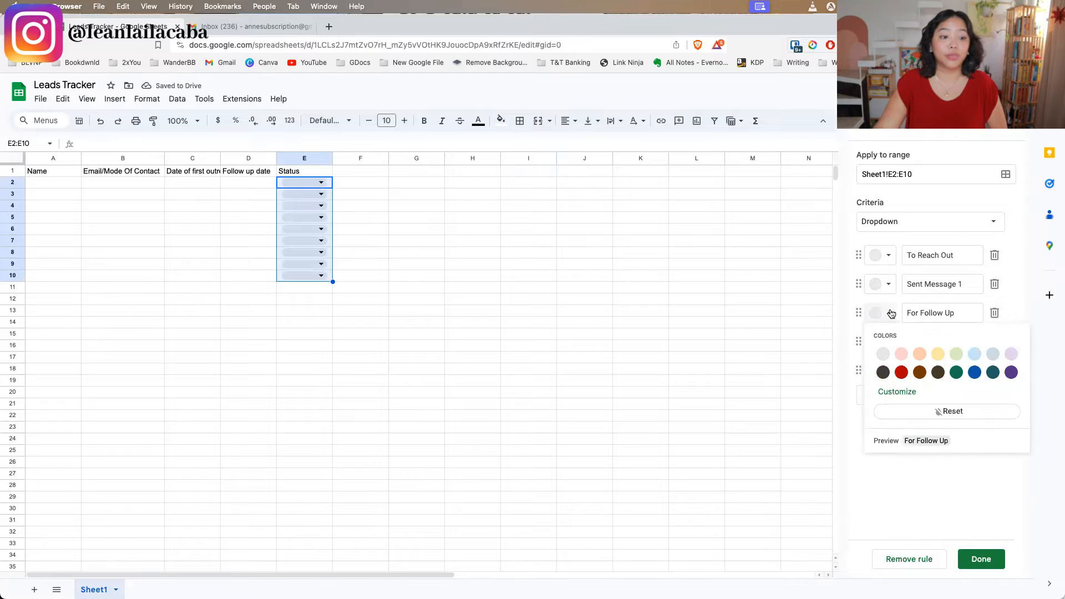
click(938, 358)
click(885, 285)
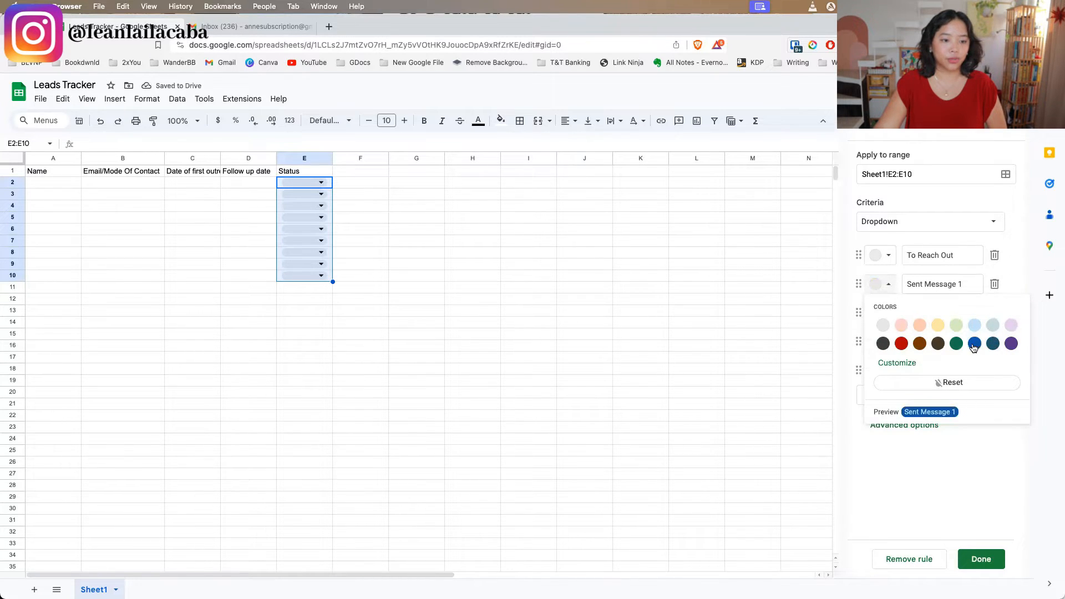
click(974, 344)
click(885, 256)
click(881, 317)
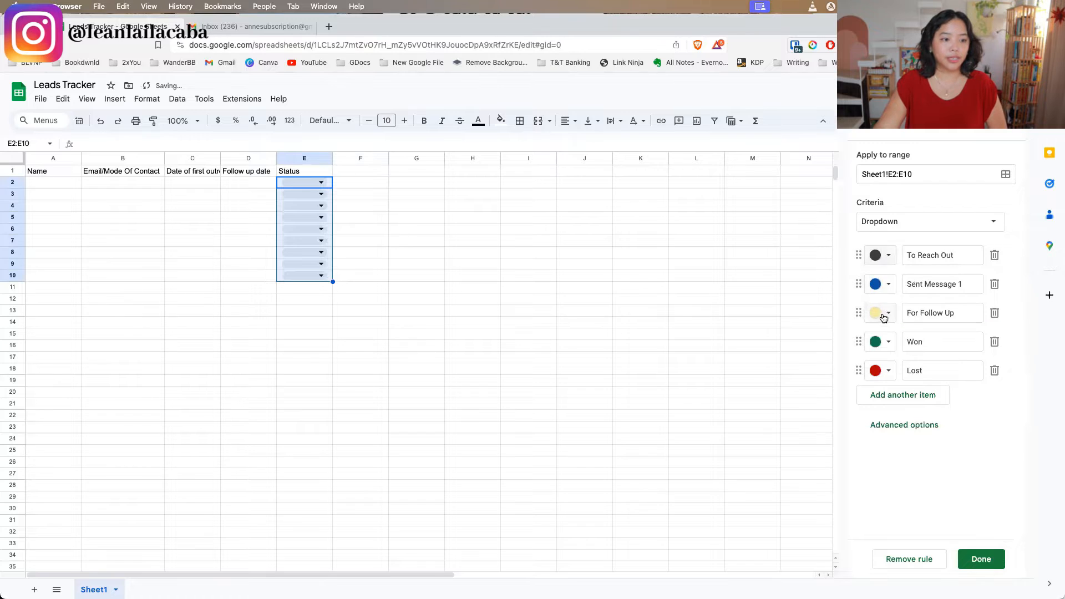
Review the coloured status choices in the E2 dropdown and the empty lead rows A2:D10 beside it
click(363, 194)
click(317, 181)
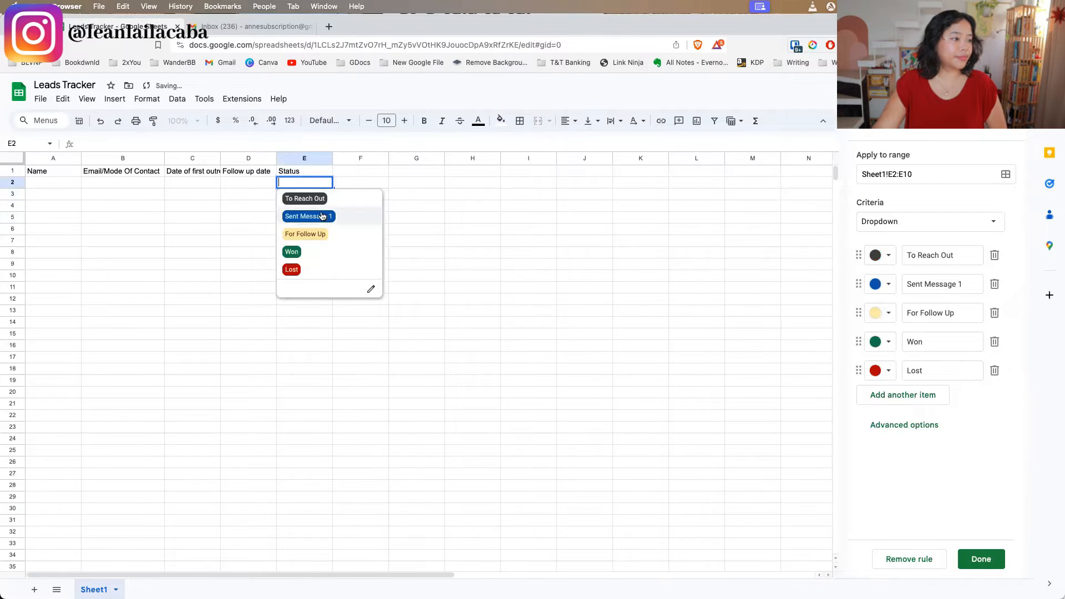
drag(76, 186, 252, 280)
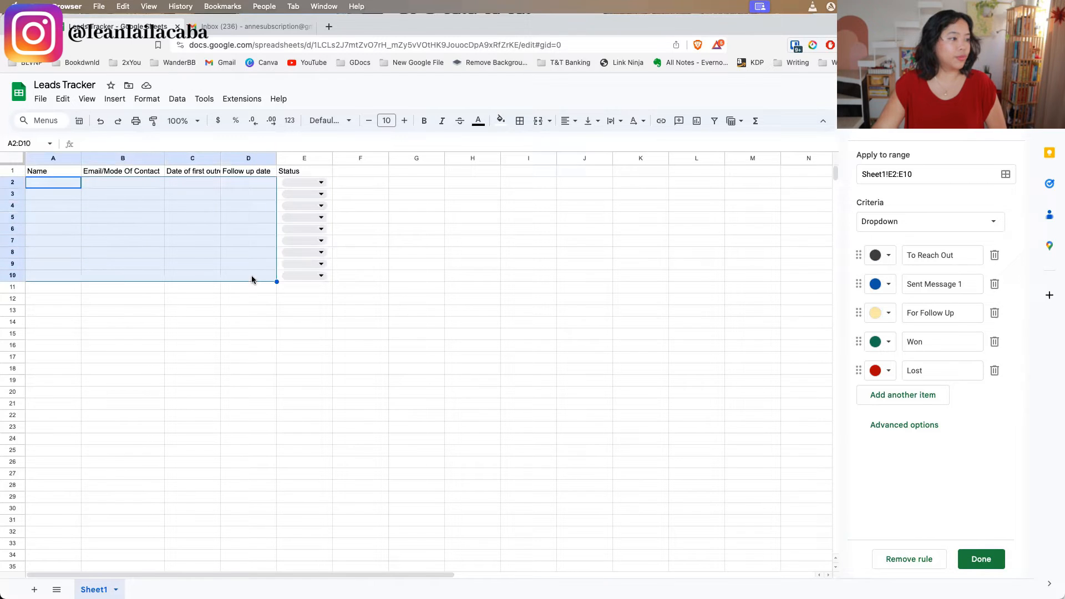
click(319, 181)
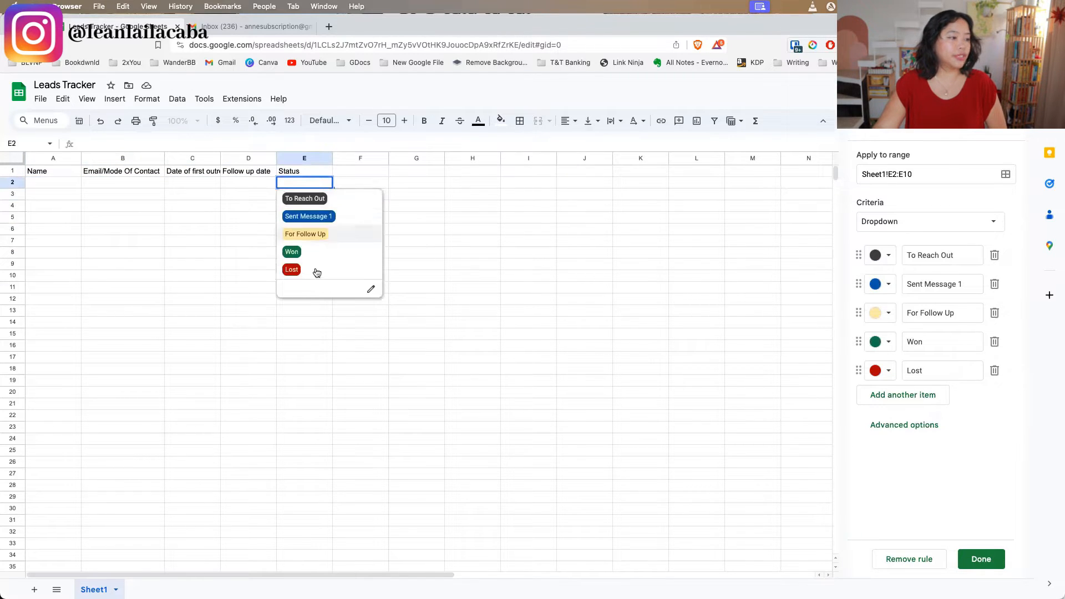
click(223, 276)
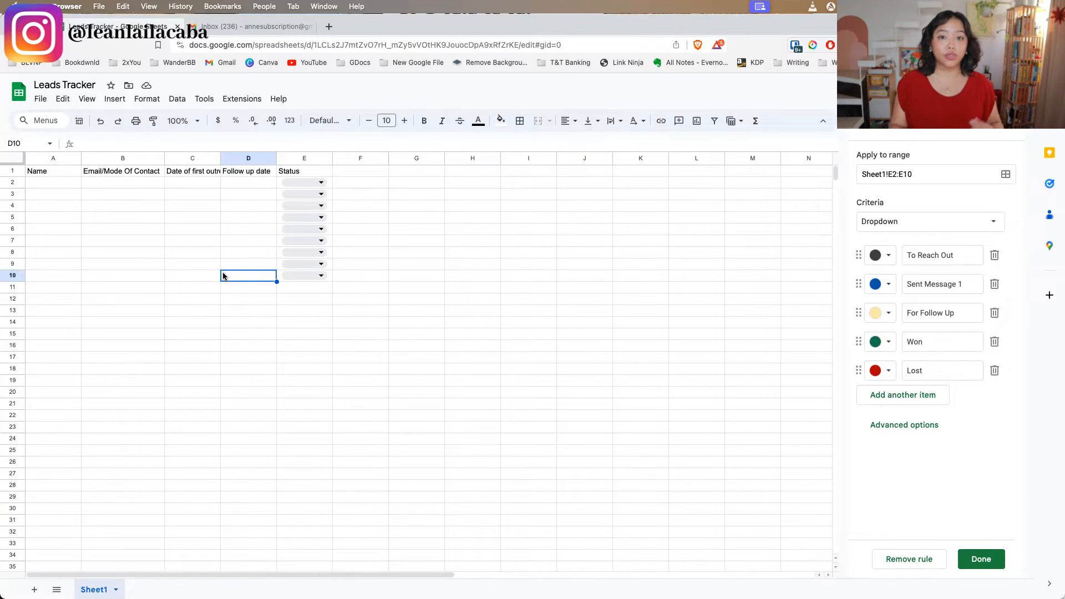
Switch to Gmail and write the new message body: "Hello,", "Are you interested in XYZ", "Let me know" and "Cheers!" on separate lines
click(251, 27)
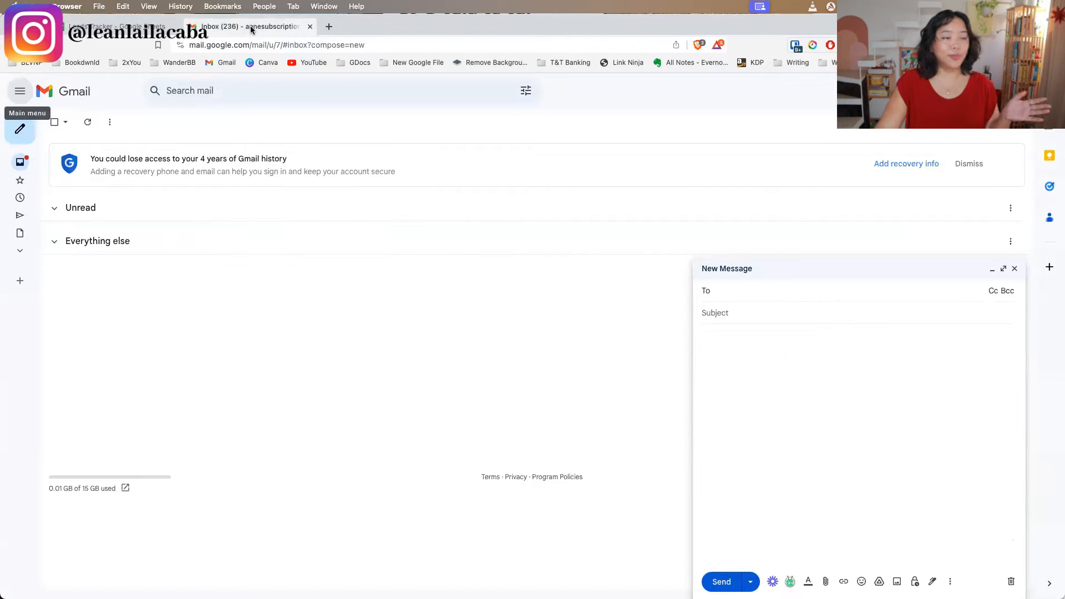
click(711, 362)
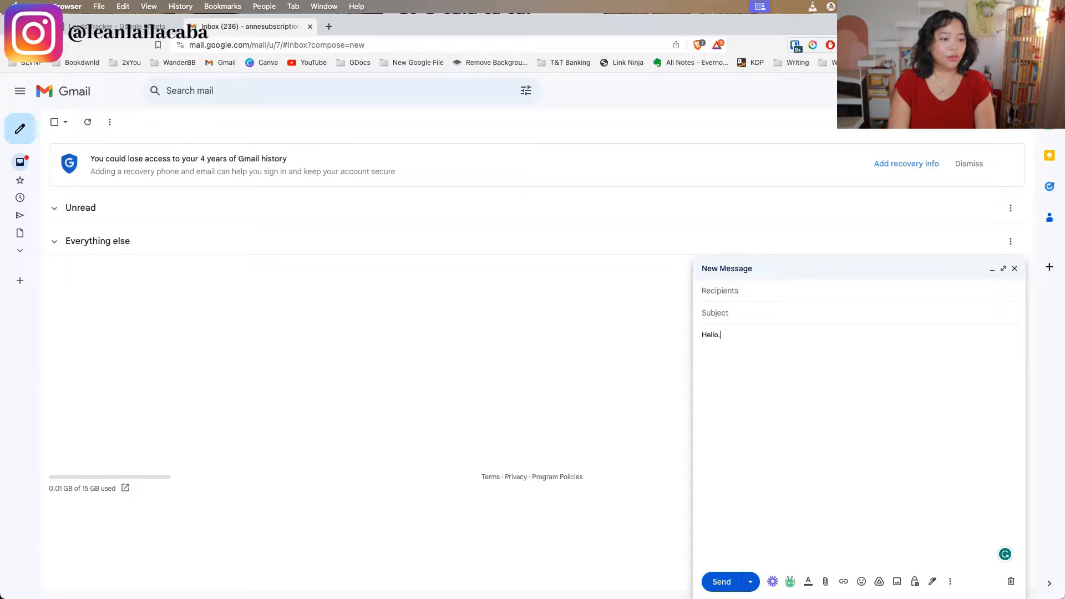
text(Are you )
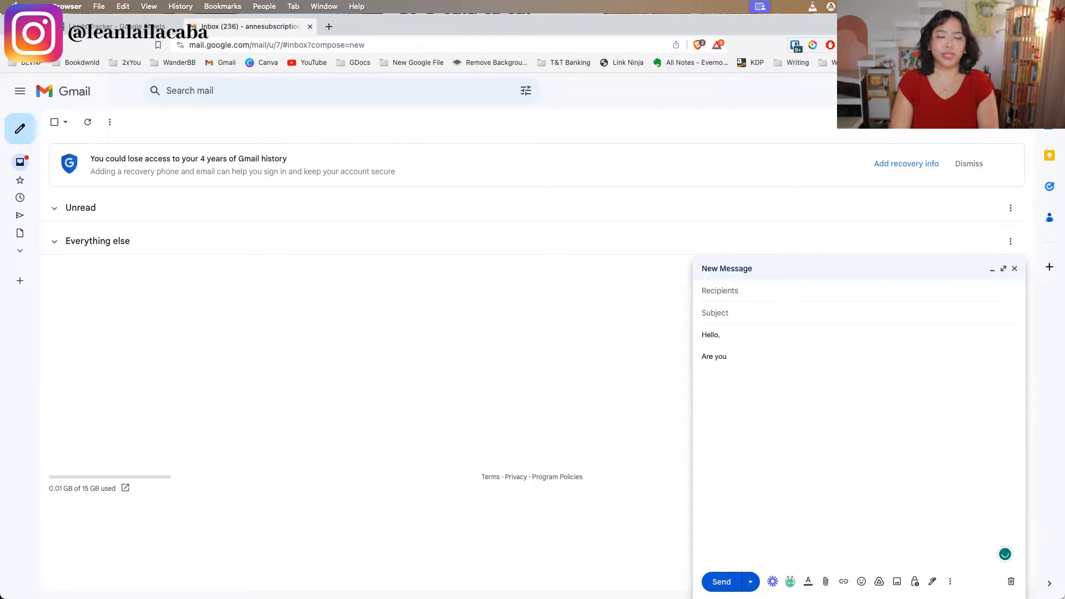
text(interes)
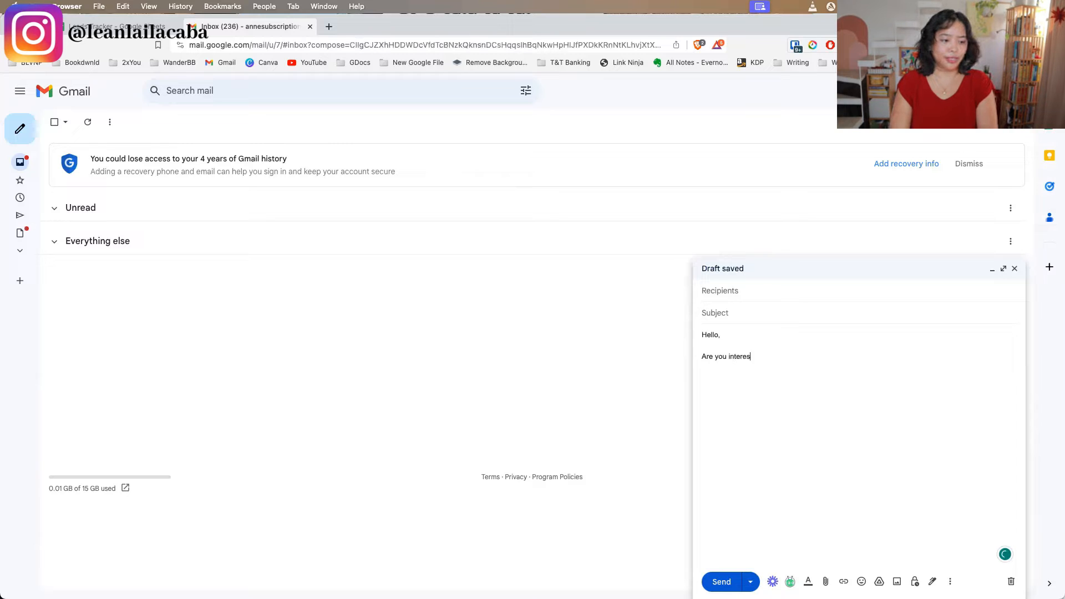
text(ted in XYZ)
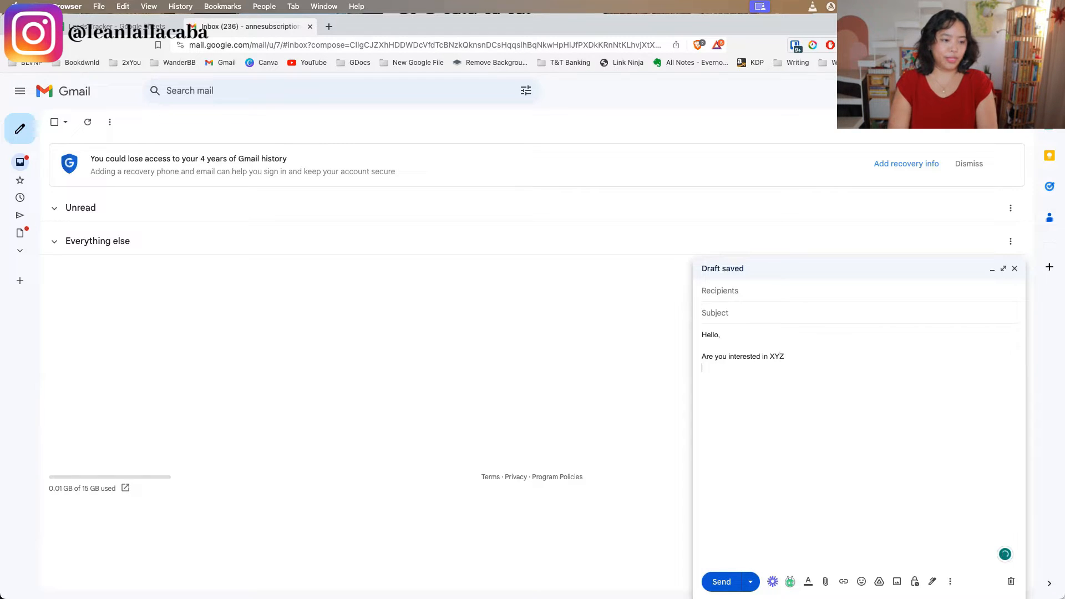
text(   Let me k)
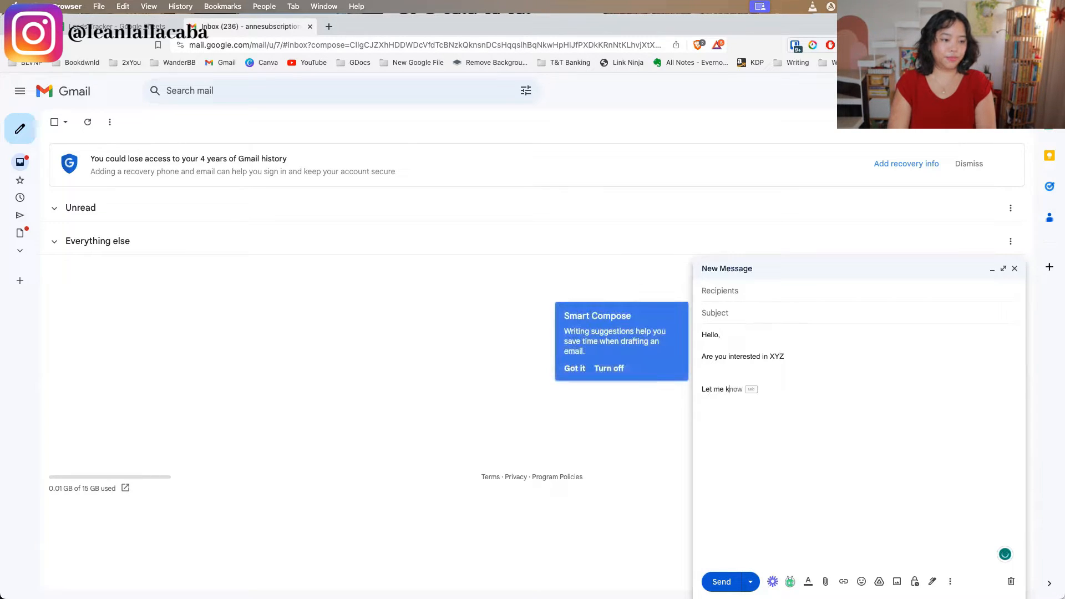
key(Tab)
key(Return)
key(Return)
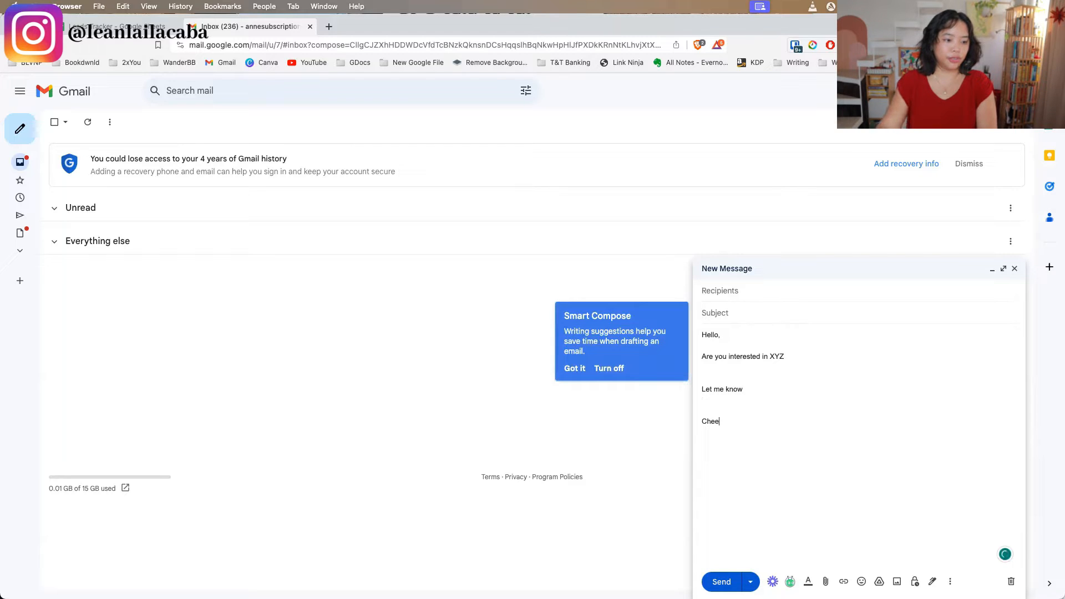
text(Cheers!)
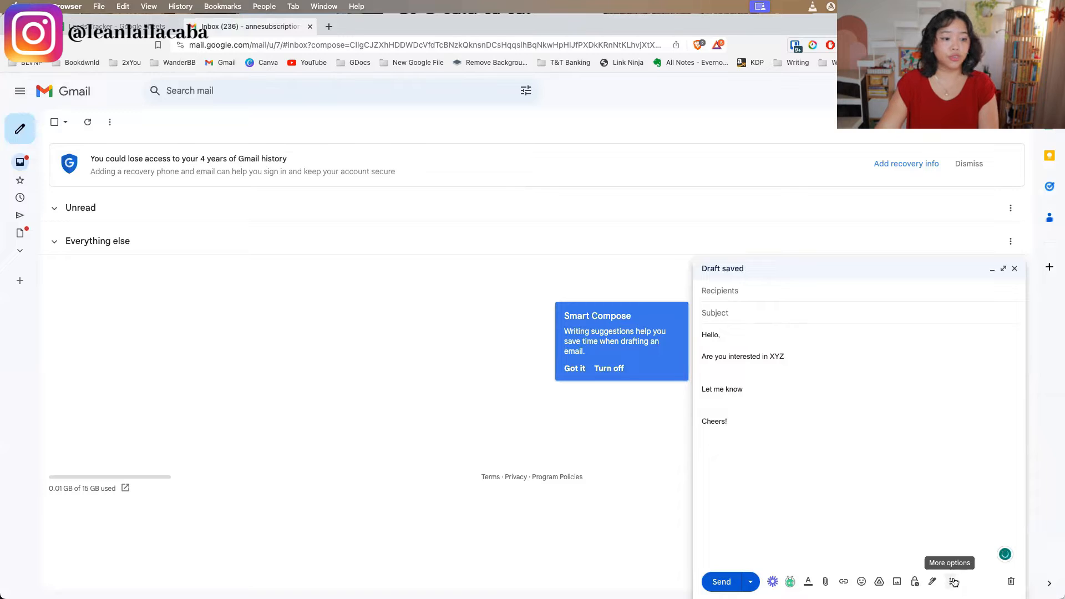
Save the draft as a new template named "Reach out email", dismissing the Smart Compose tip
click(950, 581)
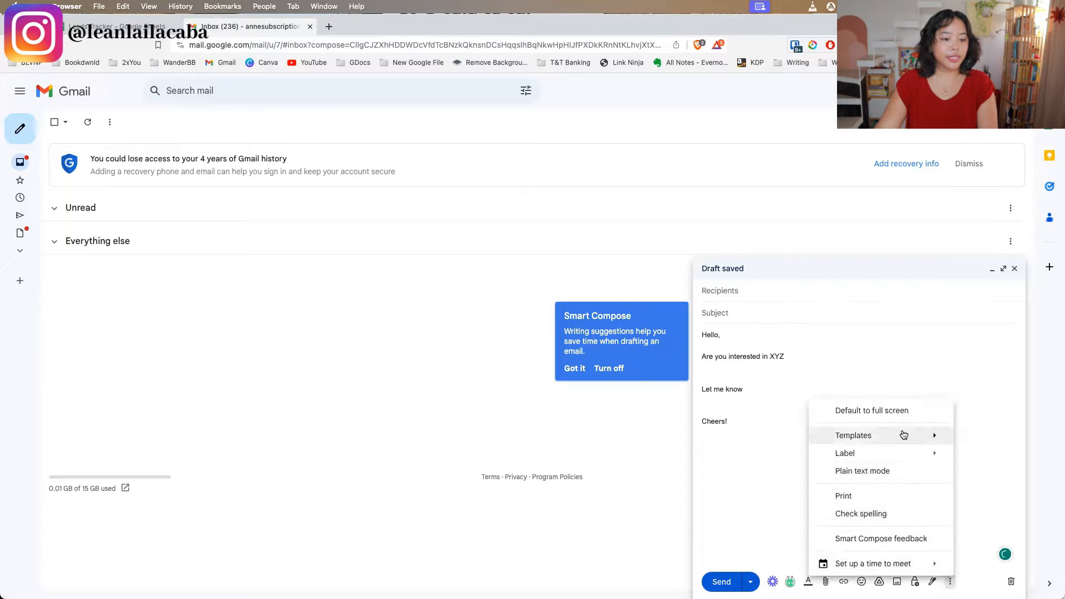
mouse_move(903, 435)
mouse_move(744, 490)
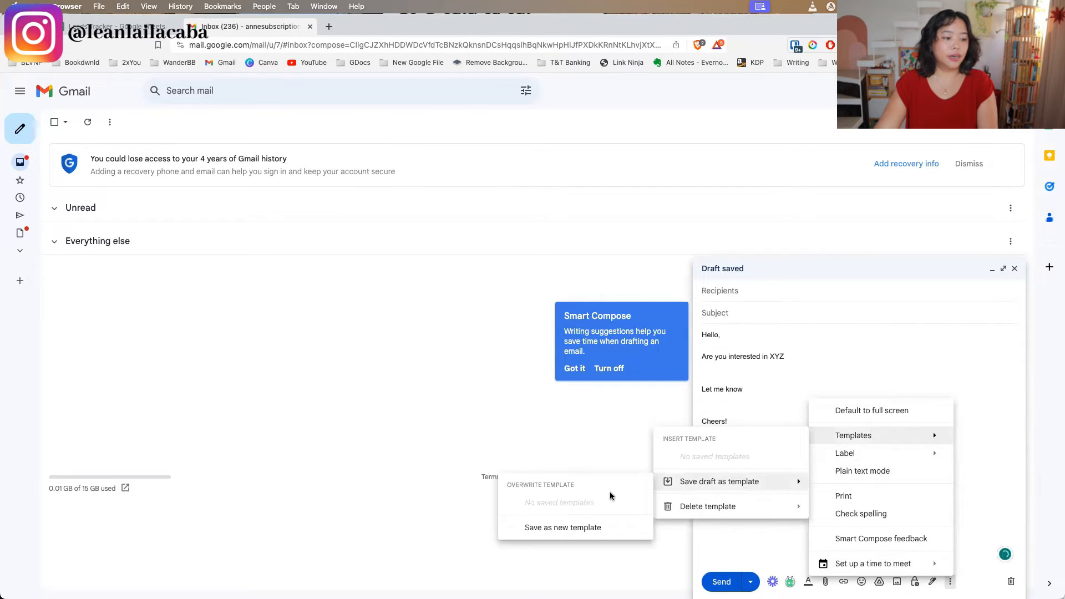
click(561, 527)
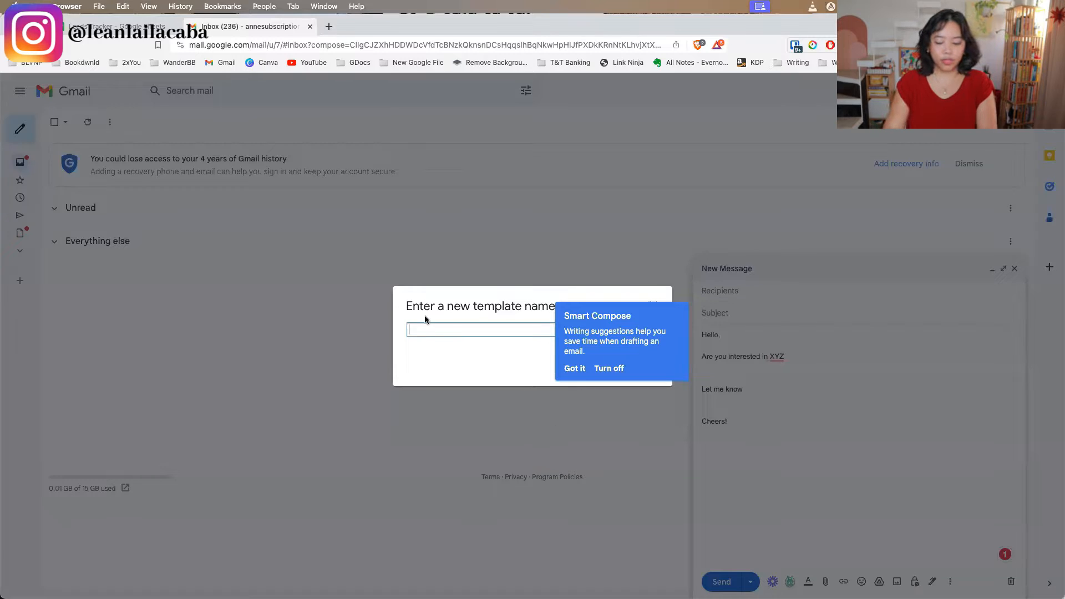
text(Reach out )
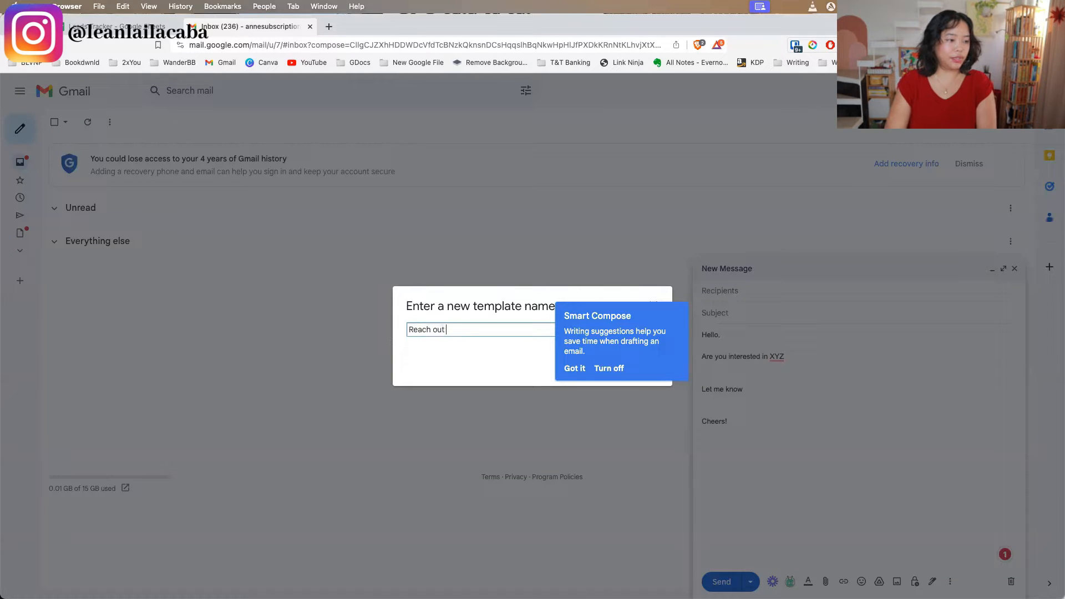
text(email)
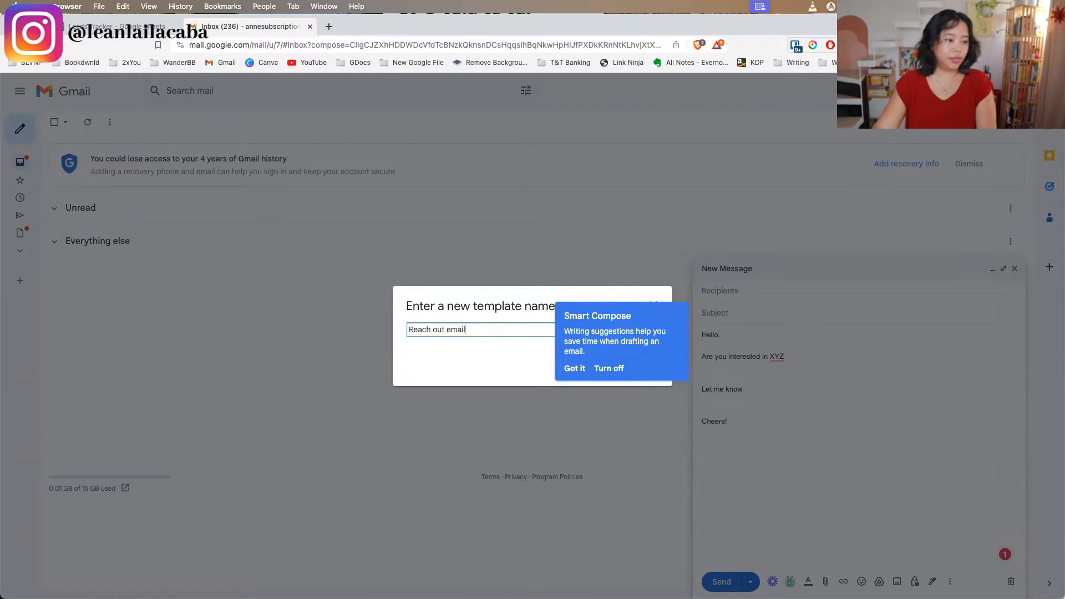
click(574, 369)
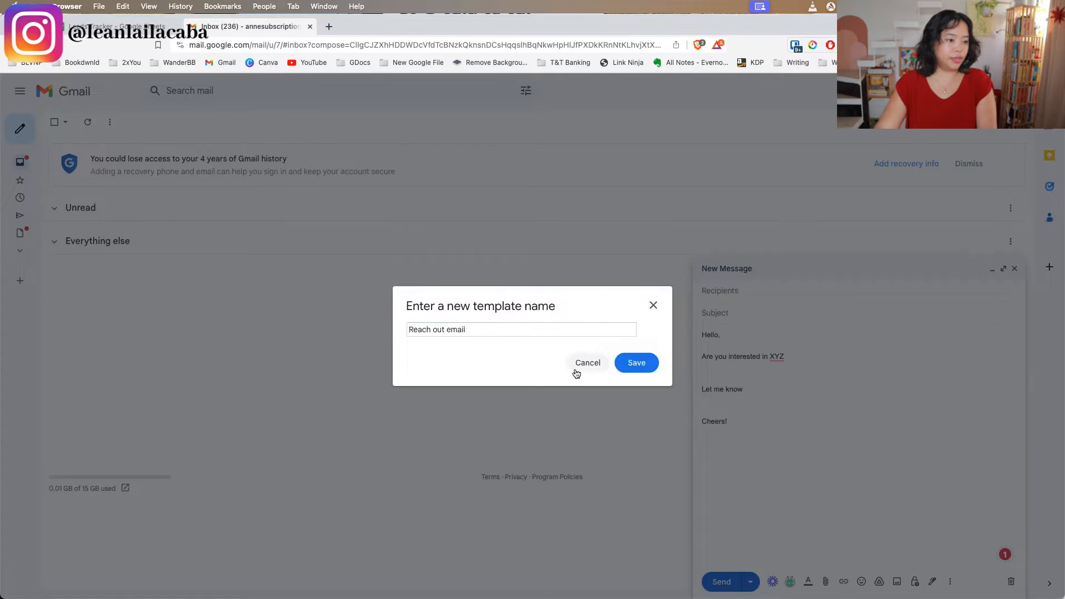
click(626, 363)
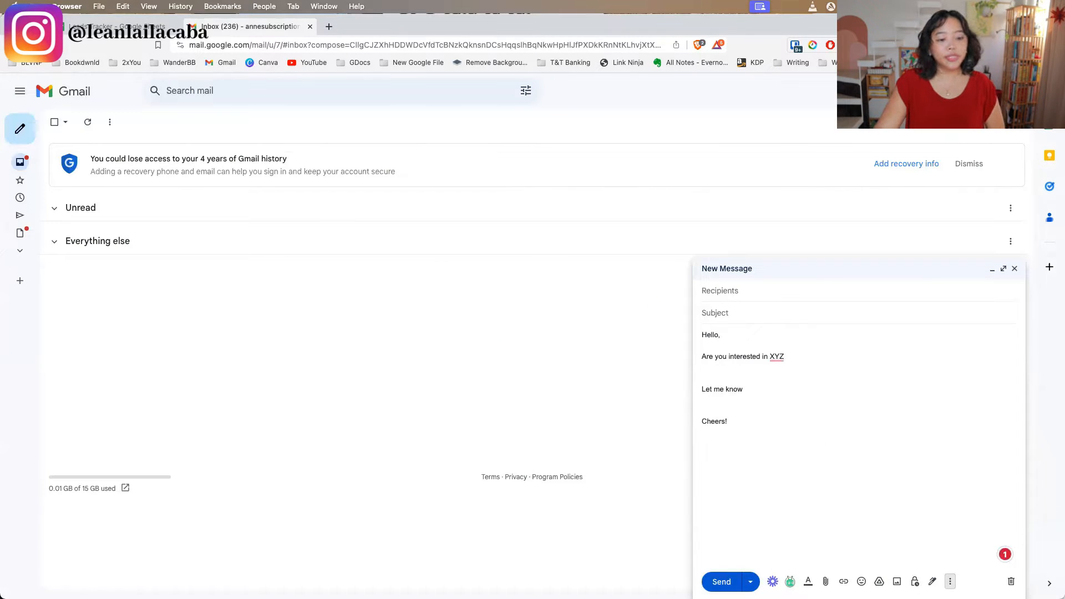
Show the saved templates that can be inserted into the message
click(950, 582)
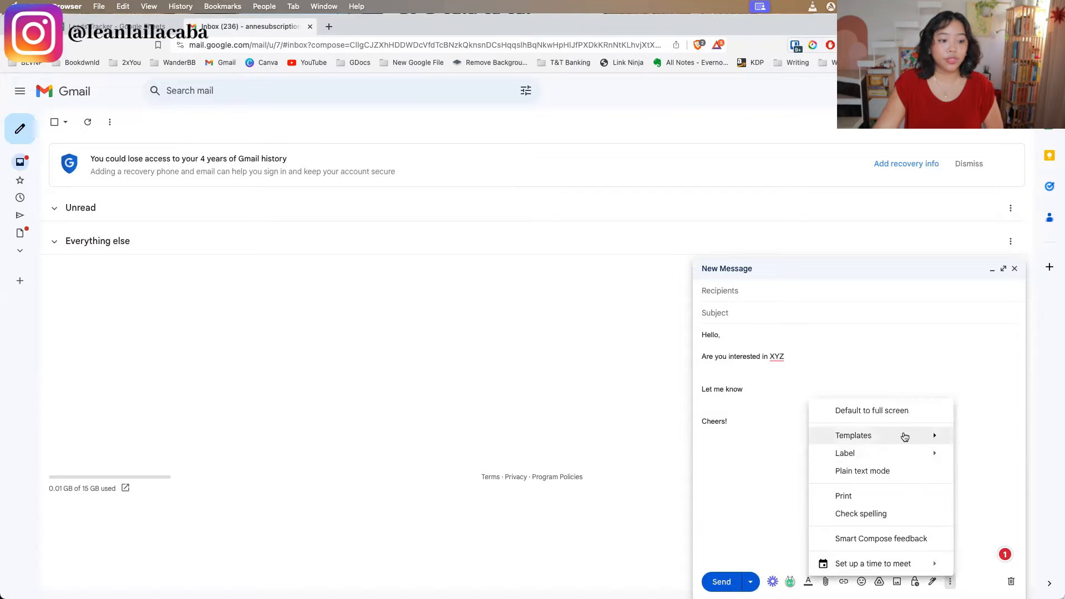
mouse_move(904, 437)
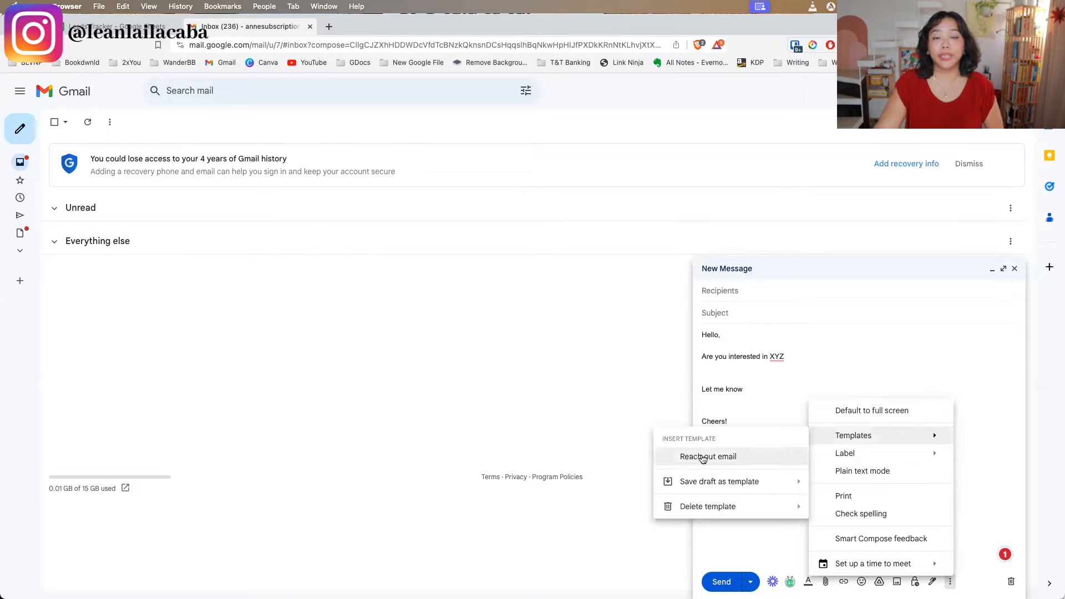